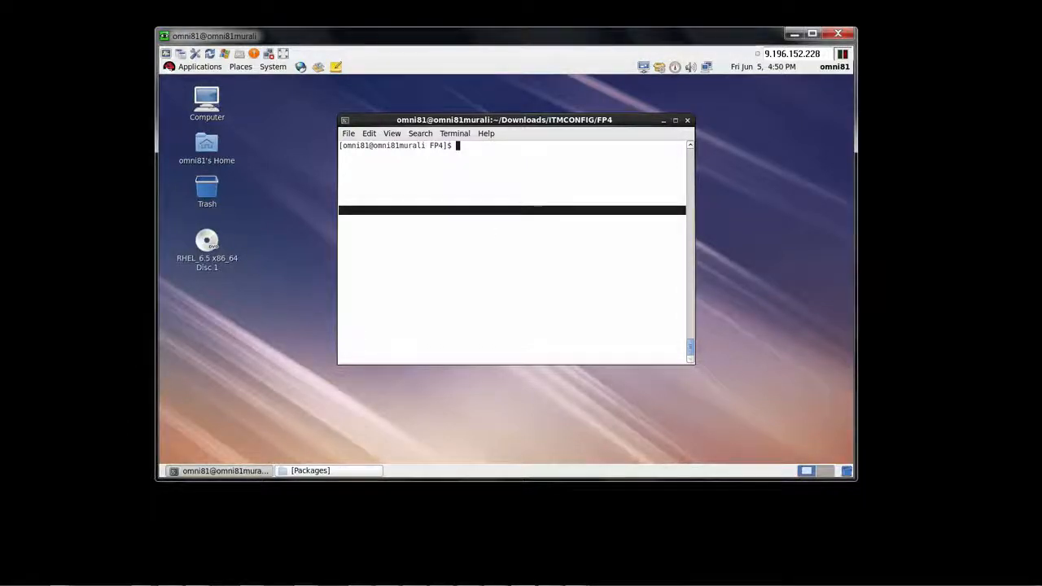
List the FP4 folder's contents and change into the 6.3.0-TIV-ITM_TMV-Tools-FP0004 directory.
type("ls")
key("Return")
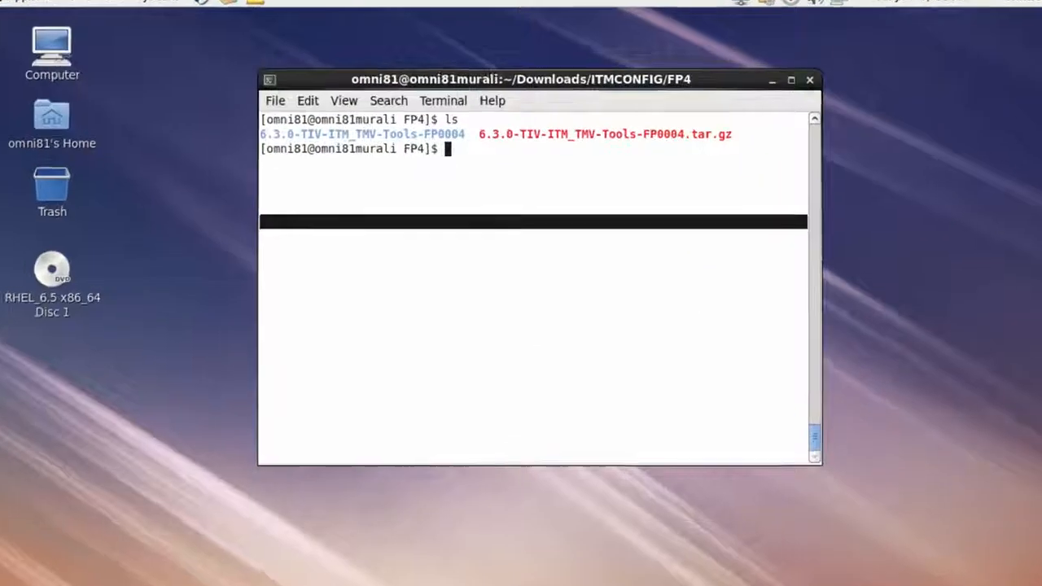
type("cd ")
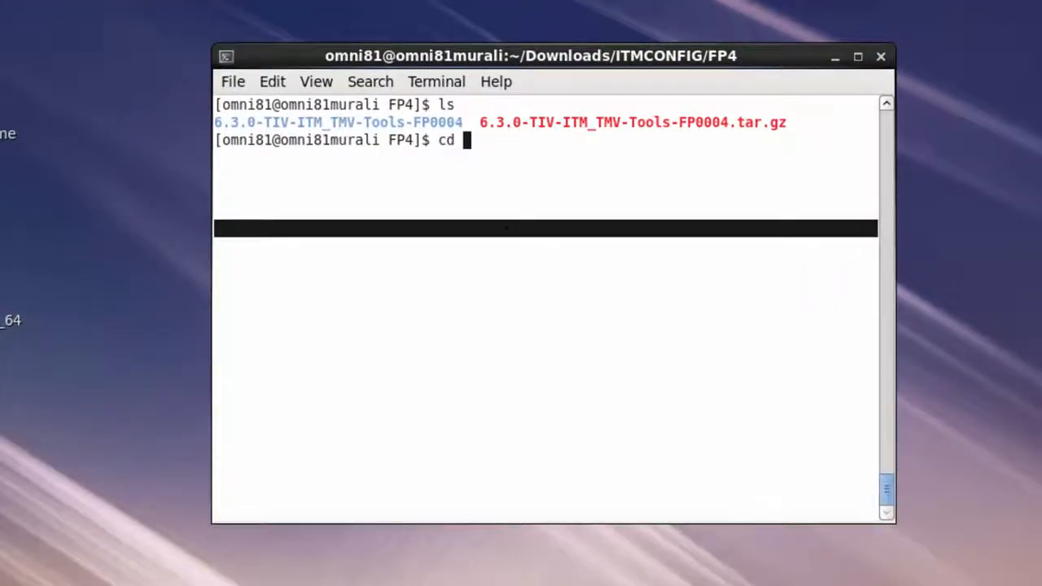
type("6")
key("Tab")
key("Return")
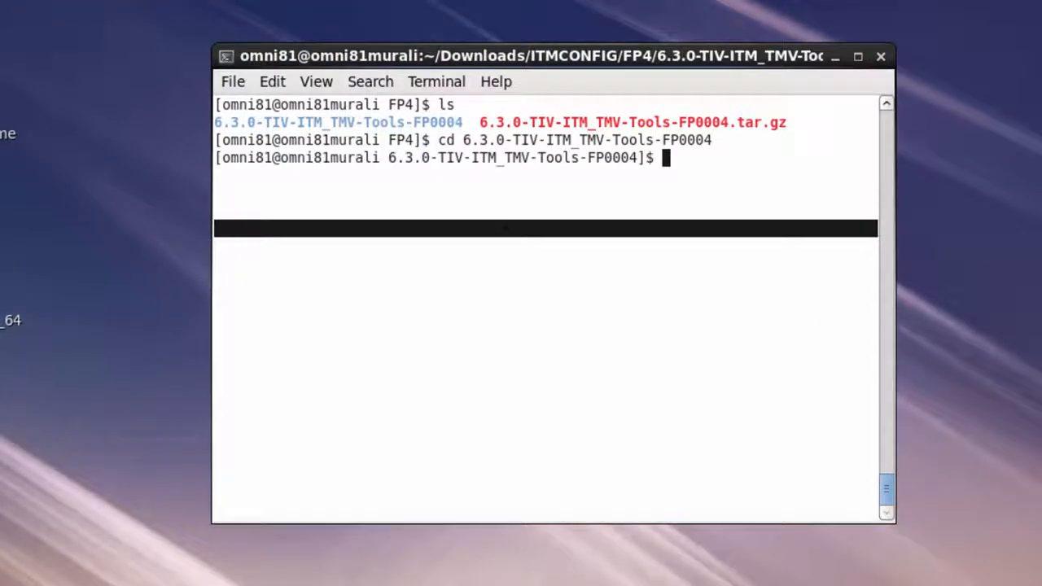
List the tools directory, change into its tec subdirectory and list the files there.
type("ls")
key("Return")
type("c")
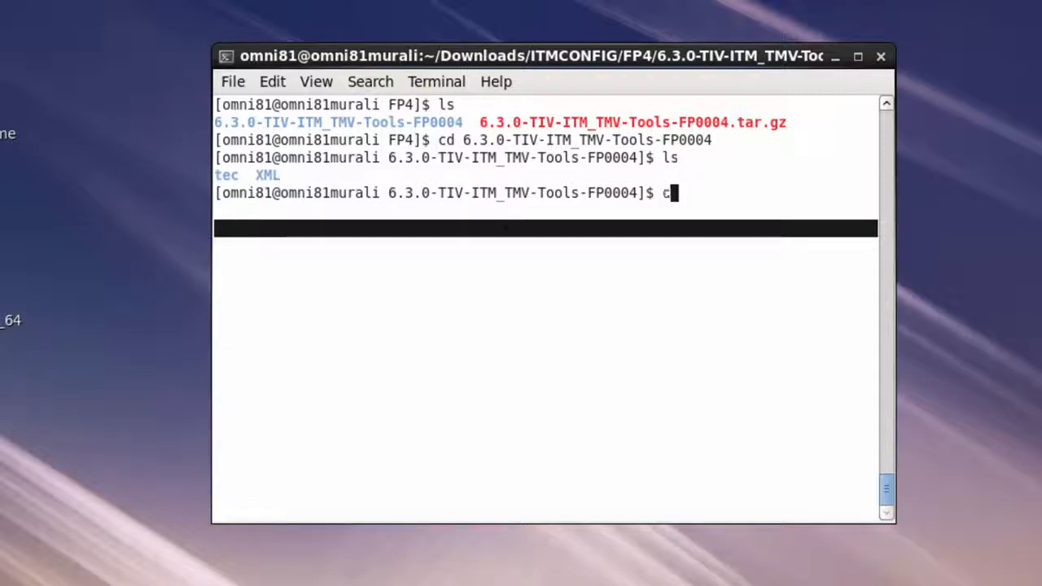
type("d tec")
key("Return")
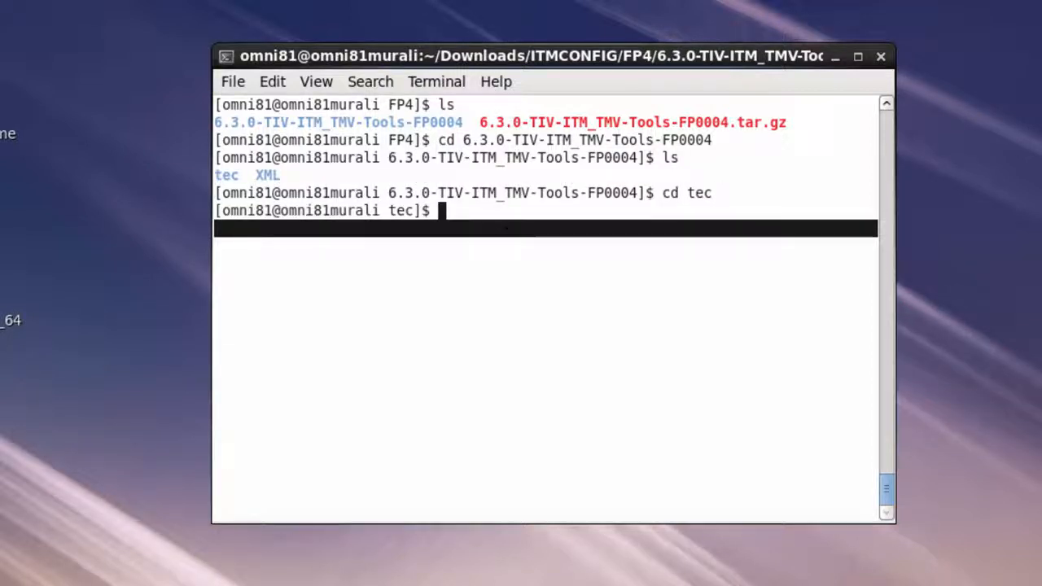
type("ls")
key("Return")
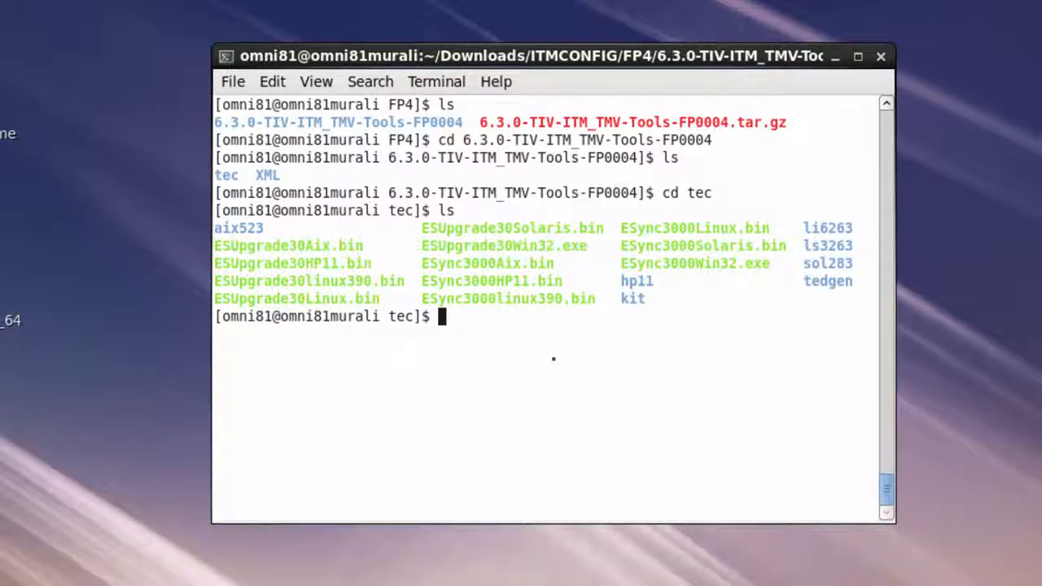
Run the Linux event synchronization installer ./ESync3000Linux.bin from the tec directory.
type("./Es")
key("BackSpace")
type("Syn")
key("Tab")
type("L")
key("Tab")
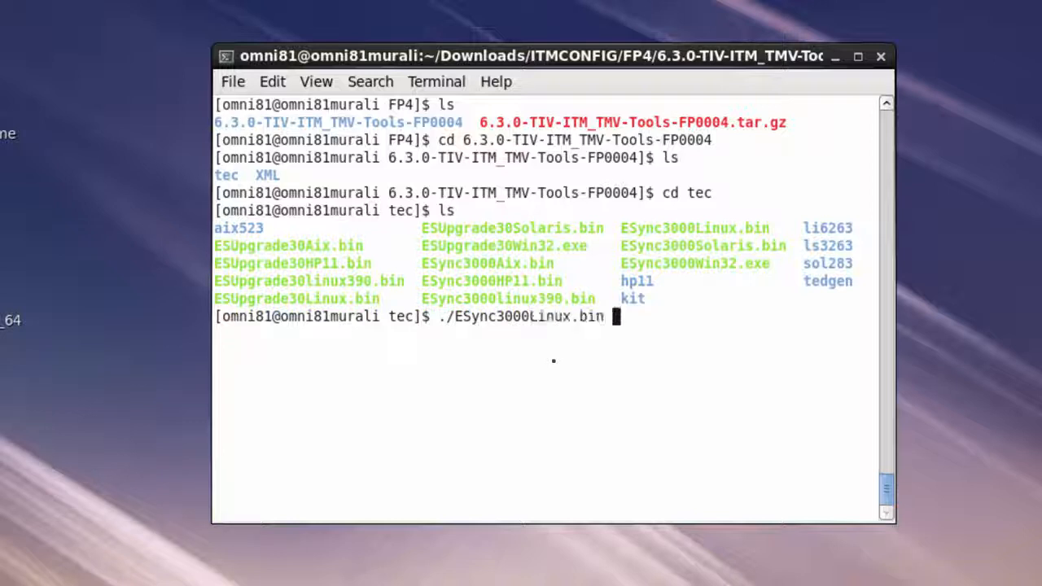
key("Return")
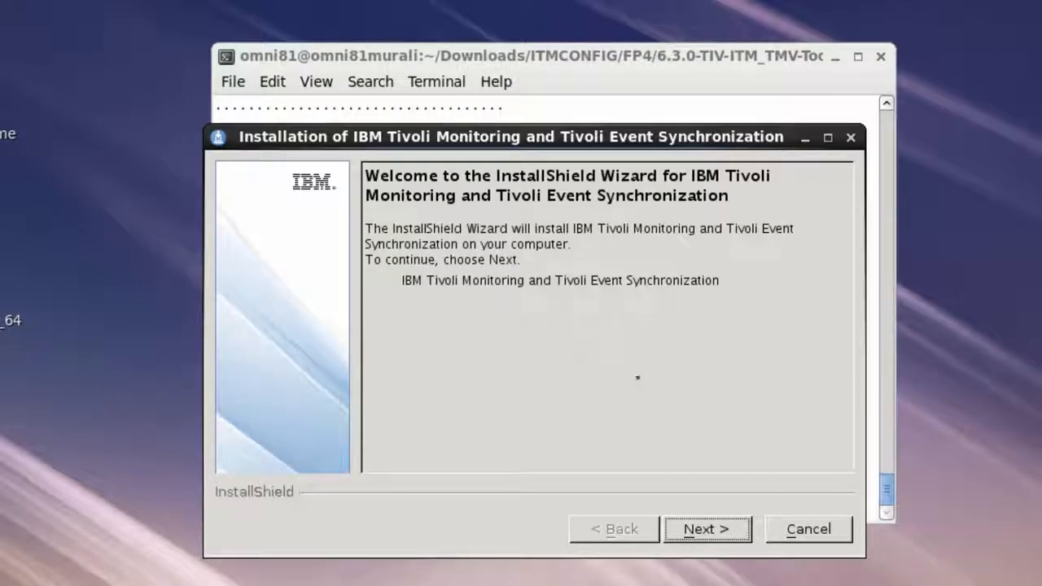
Accept the license agreement and keep /opt/IBM/SitForwarder as the installation directory.
left_click(704, 529)
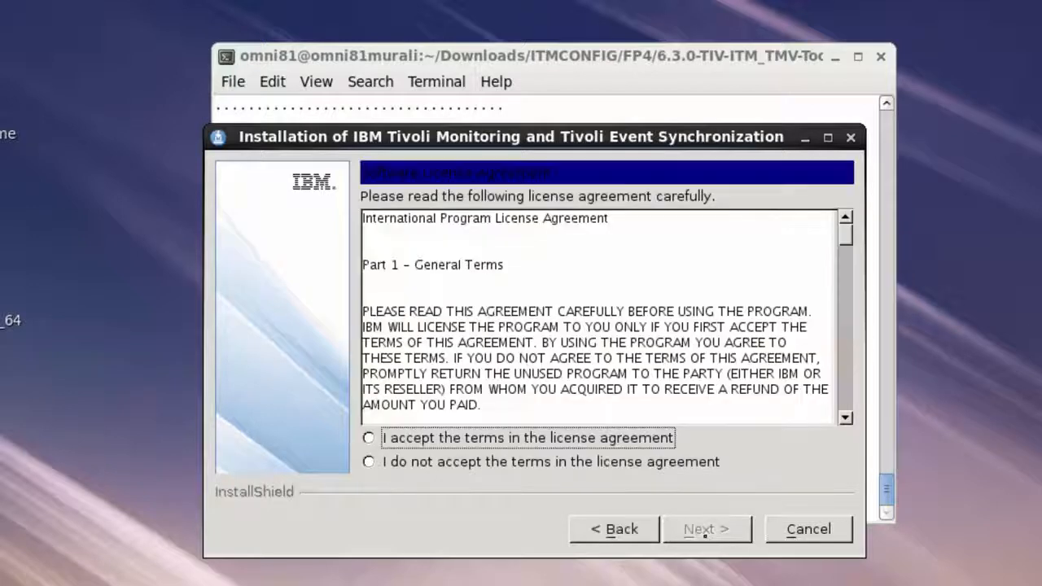
left_click(391, 437)
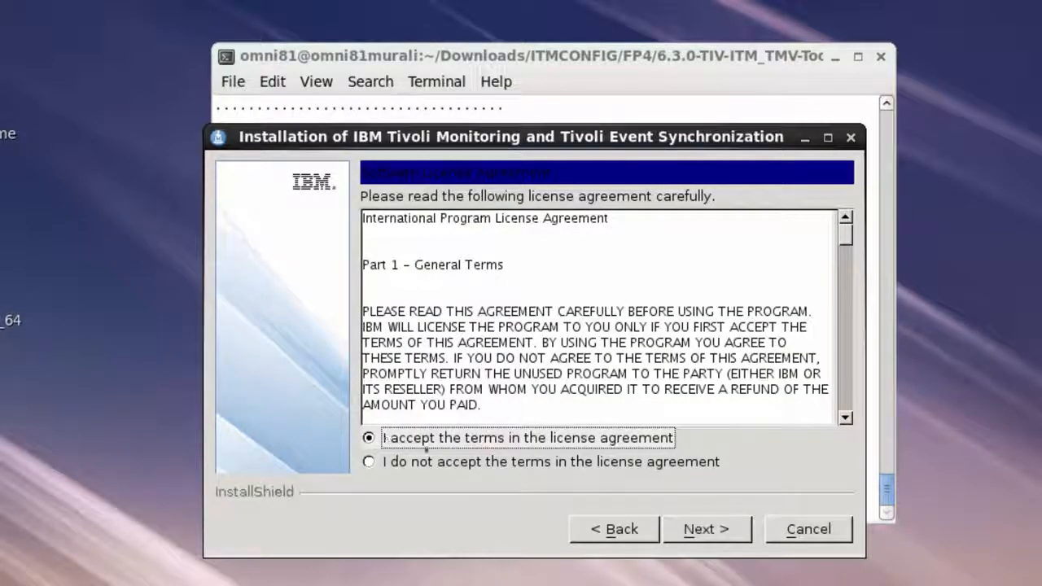
left_click(708, 531)
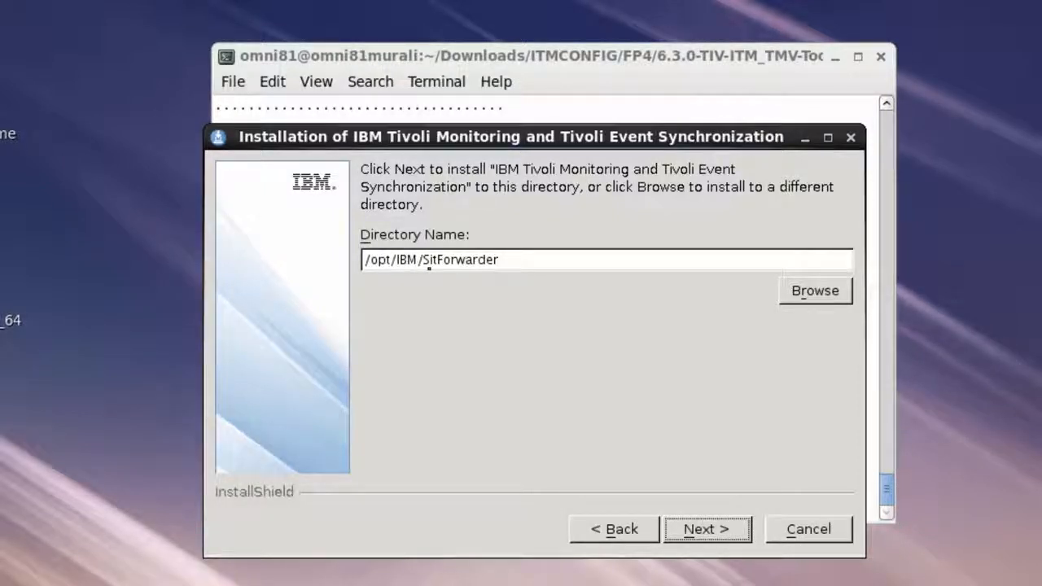
left_click(706, 529)
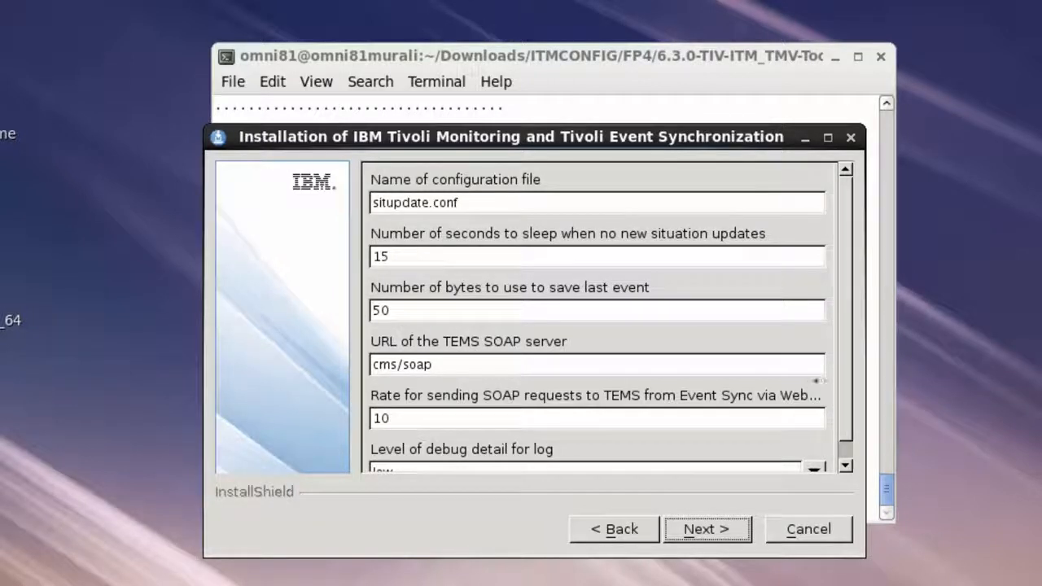
Review the log debug detail levels, keep low along with the default situation update settings, and continue the installation.
scroll(847, 384, "down", 1)
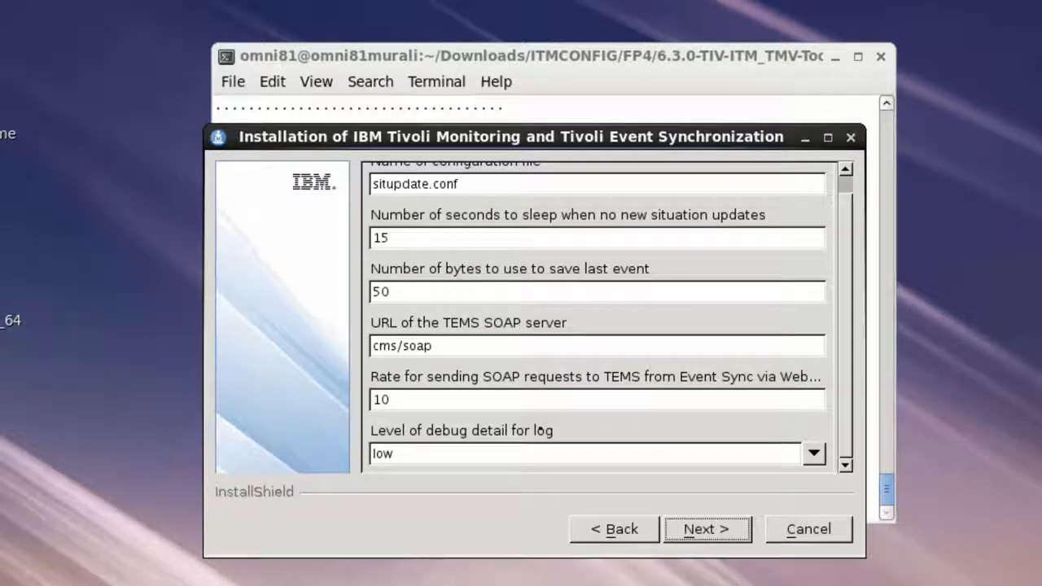
left_click(813, 453)
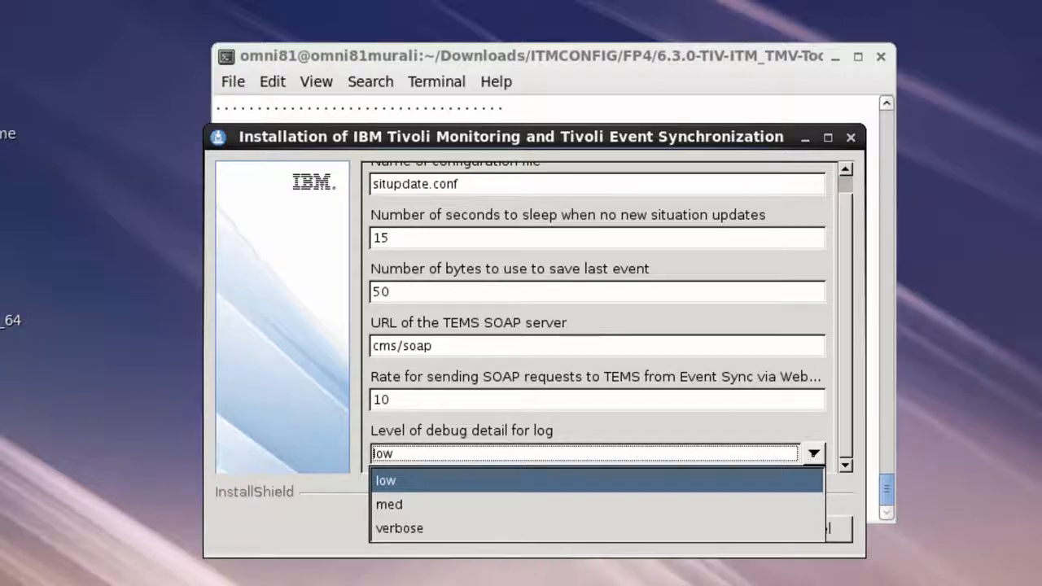
left_click(811, 453)
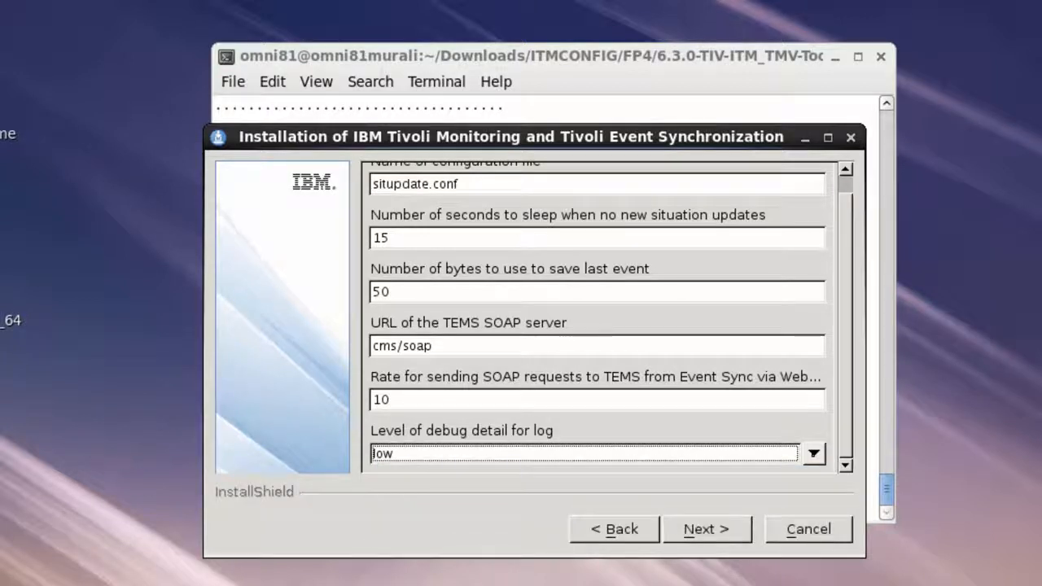
left_click(696, 533)
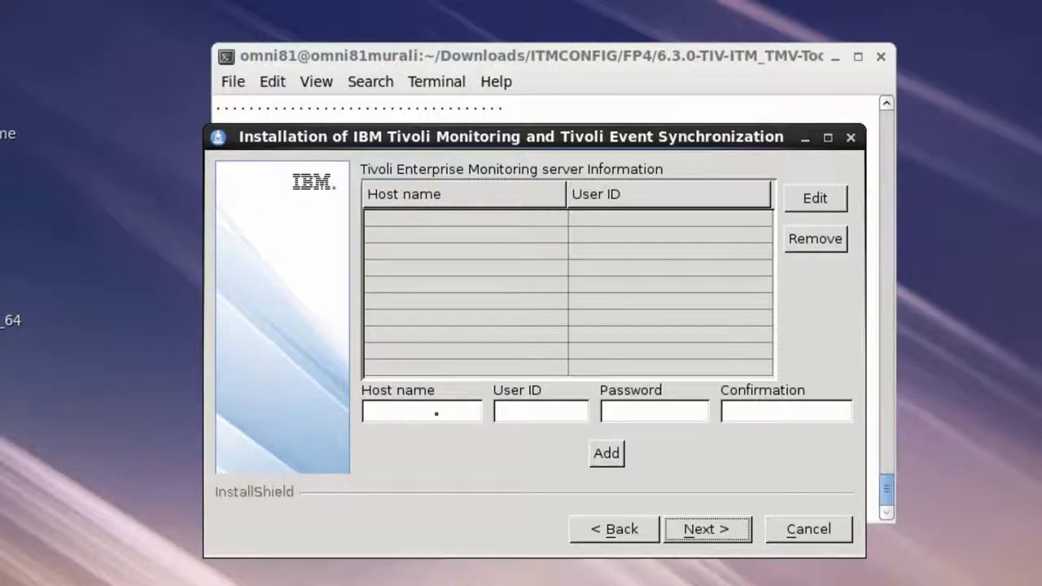
Add the monitoring server with host name ns129, user ID sysadmin, and the account password entered and confirmed.
left_click(437, 414)
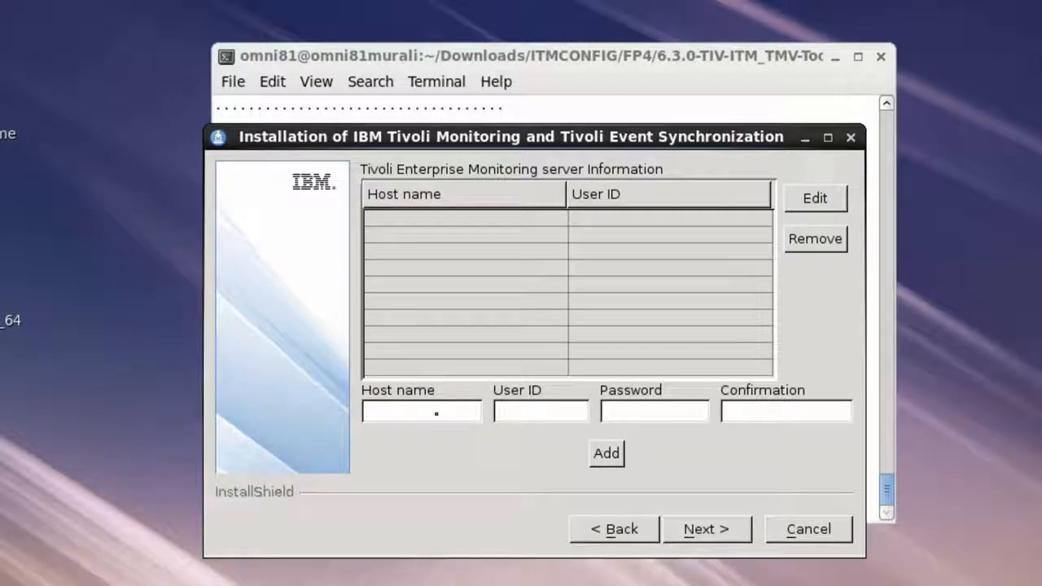
type("ns129")
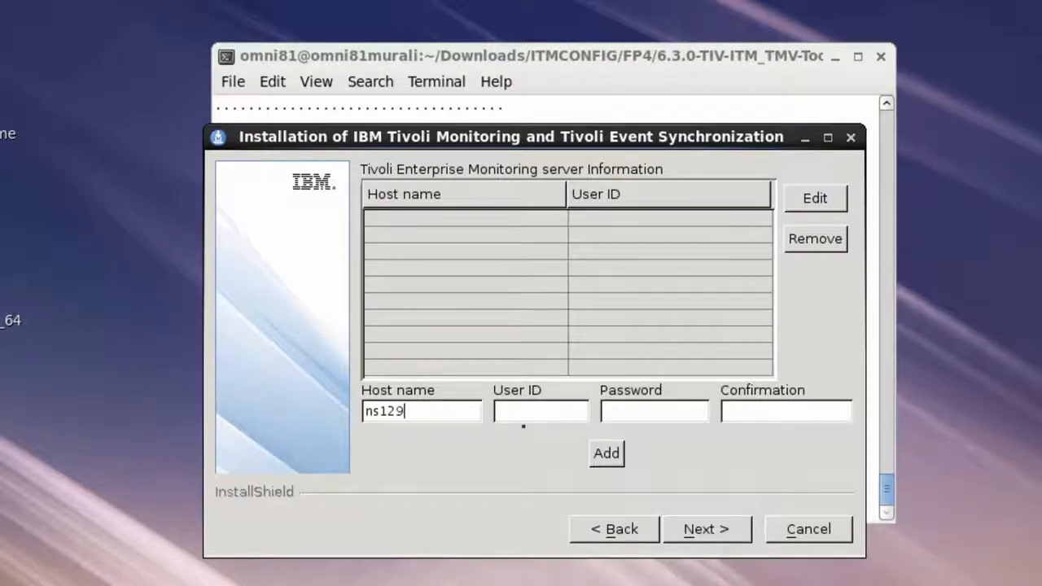
left_click(541, 418)
type("sysadmin")
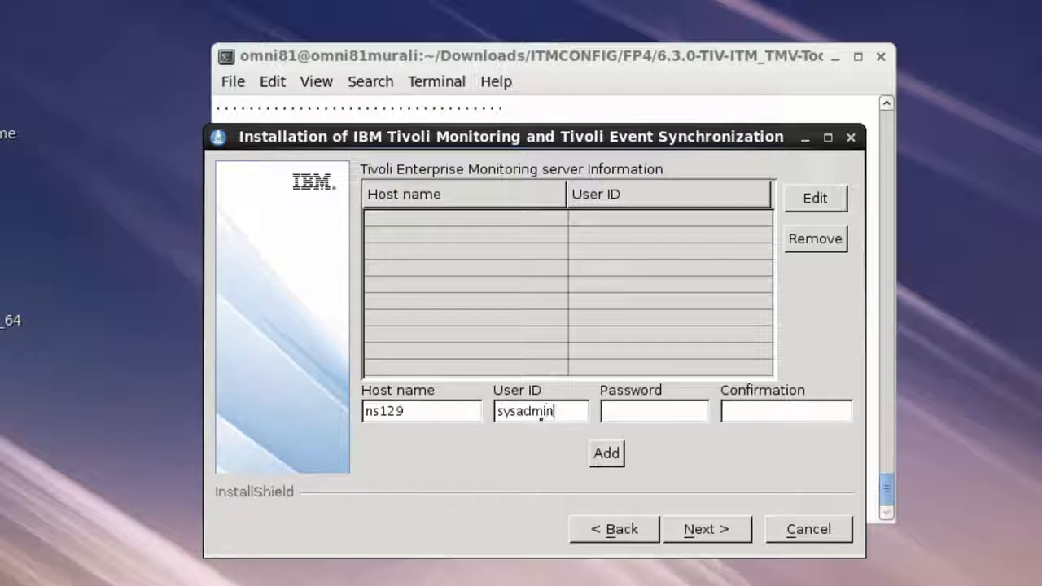
key("Tab")
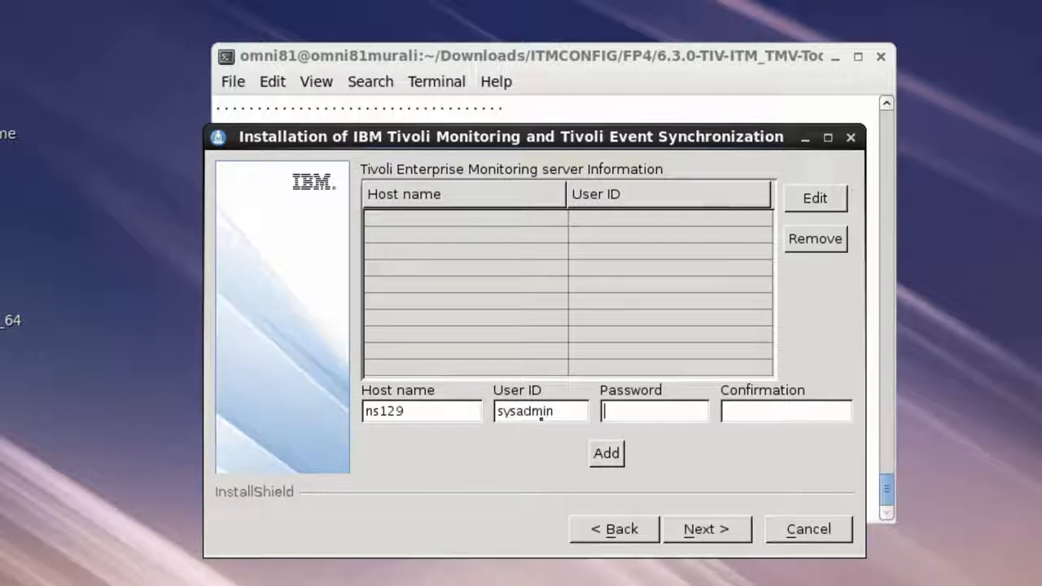
type("*******")
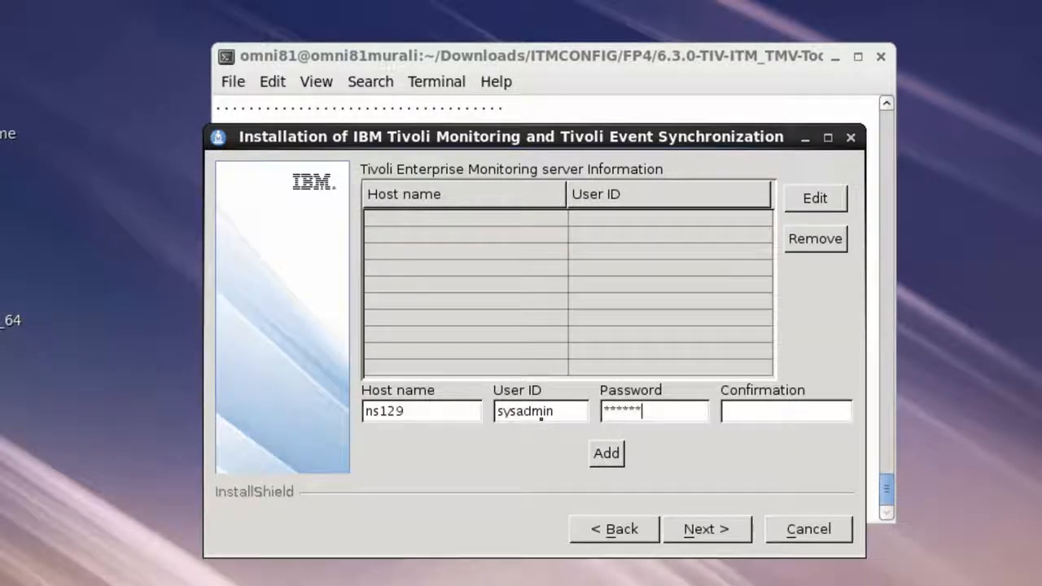
key("Tab")
type("*******")
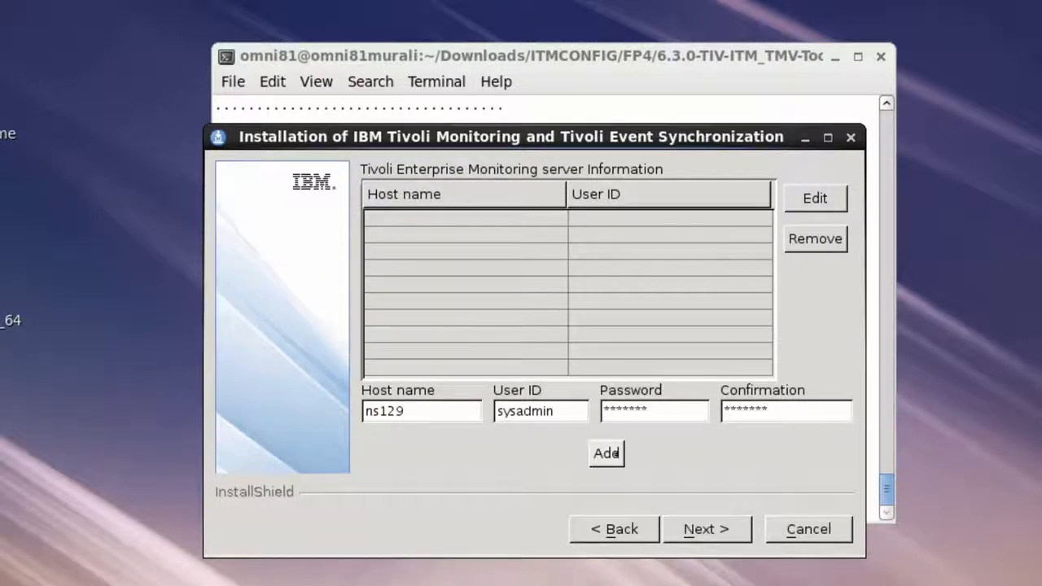
left_click(616, 453)
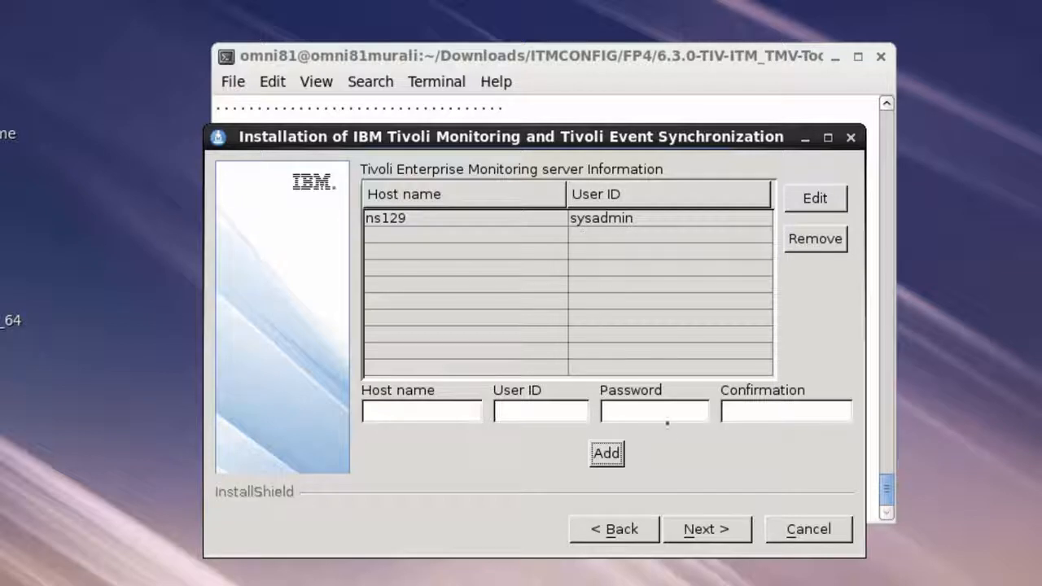
Continue past the server list, install the event synchronization software and finish the wizard.
left_click(714, 531)
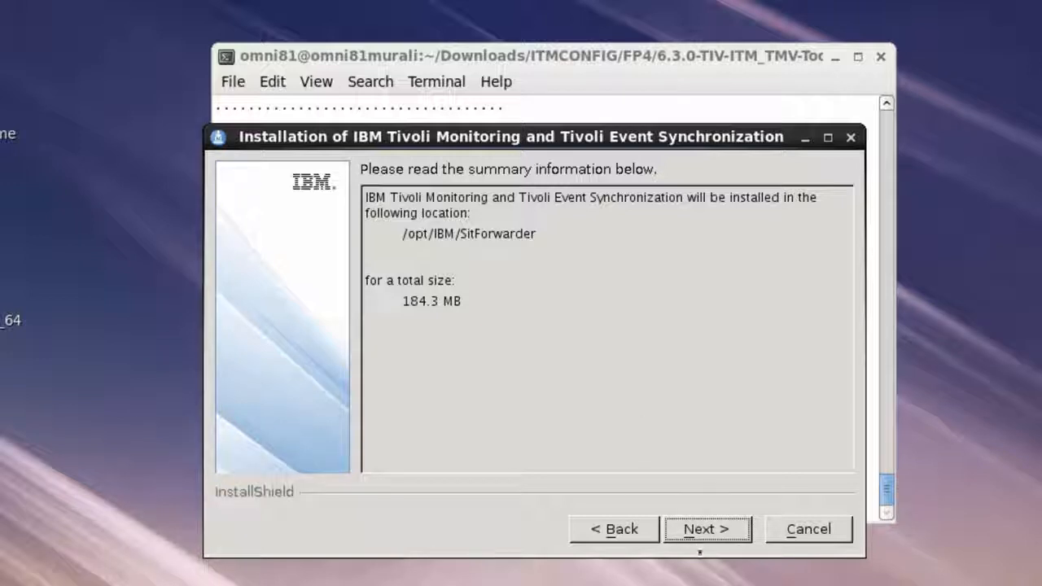
left_click(699, 529)
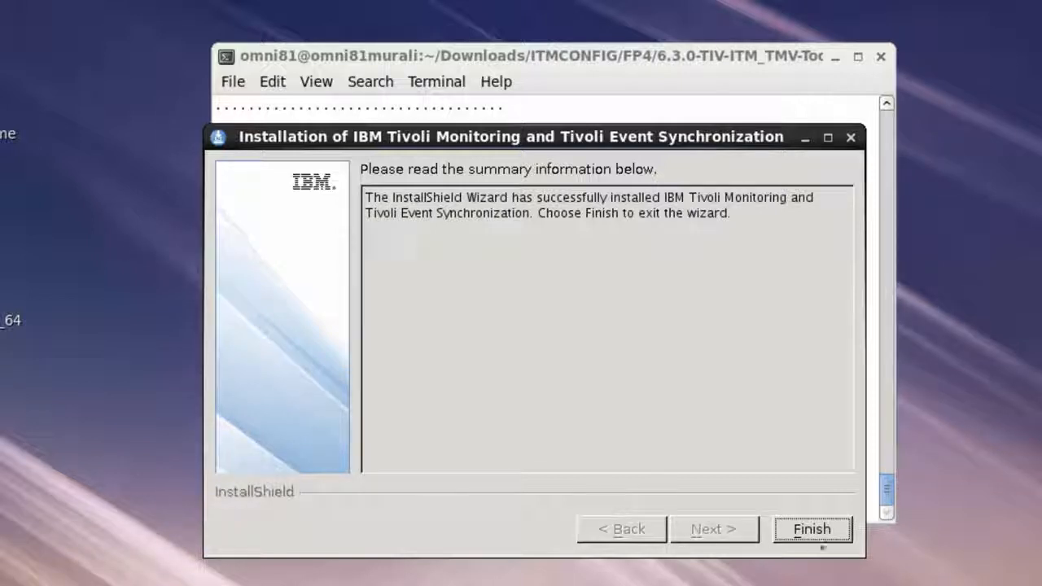
left_click(823, 534)
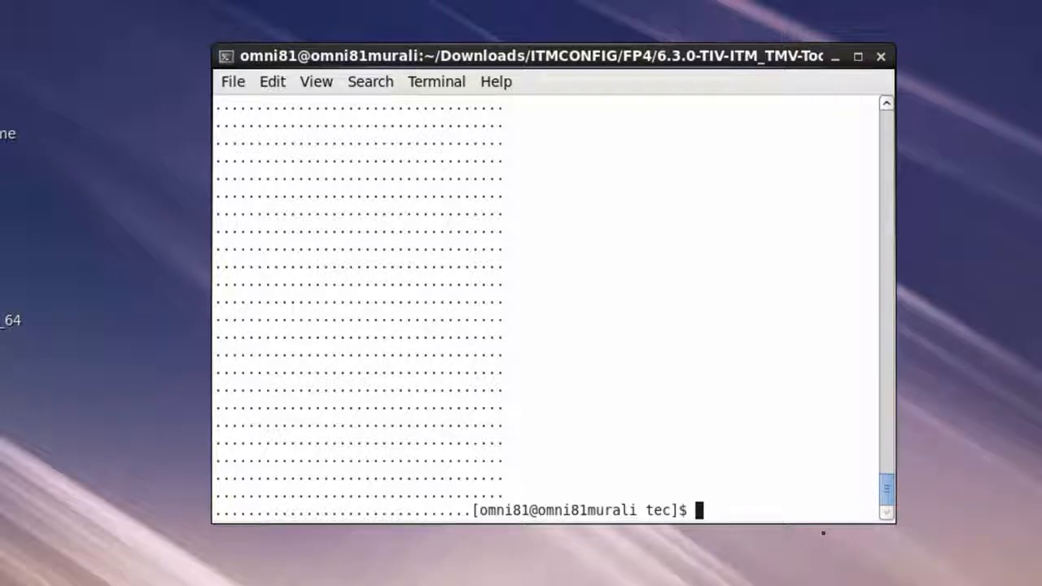
Switch to the ns129 Remote Desktop session and start reconfiguring the Tivoli Enterprise Monitoring Server TEMS1.
key("alt+Tab")
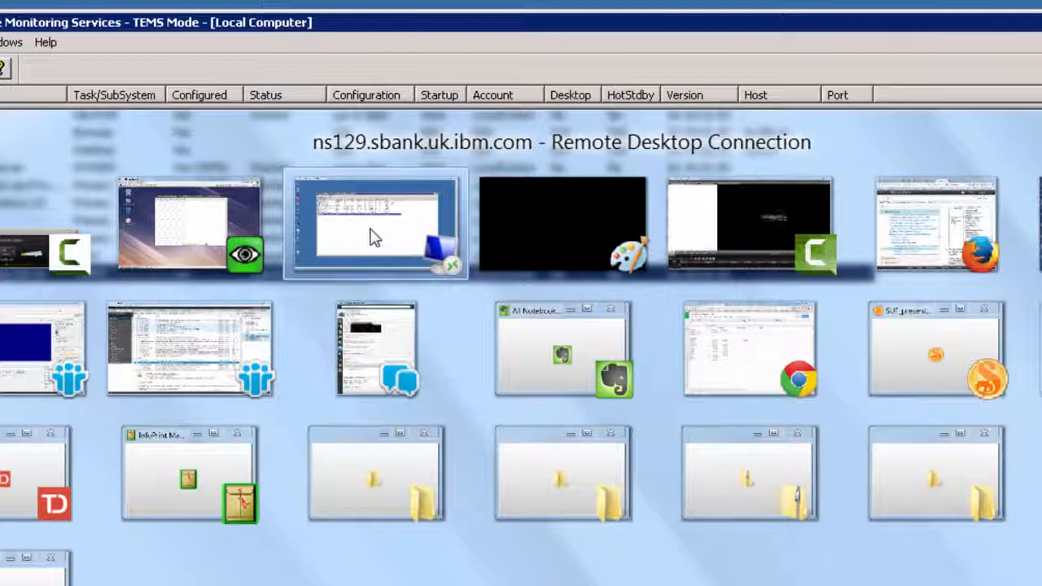
left_click(371, 236)
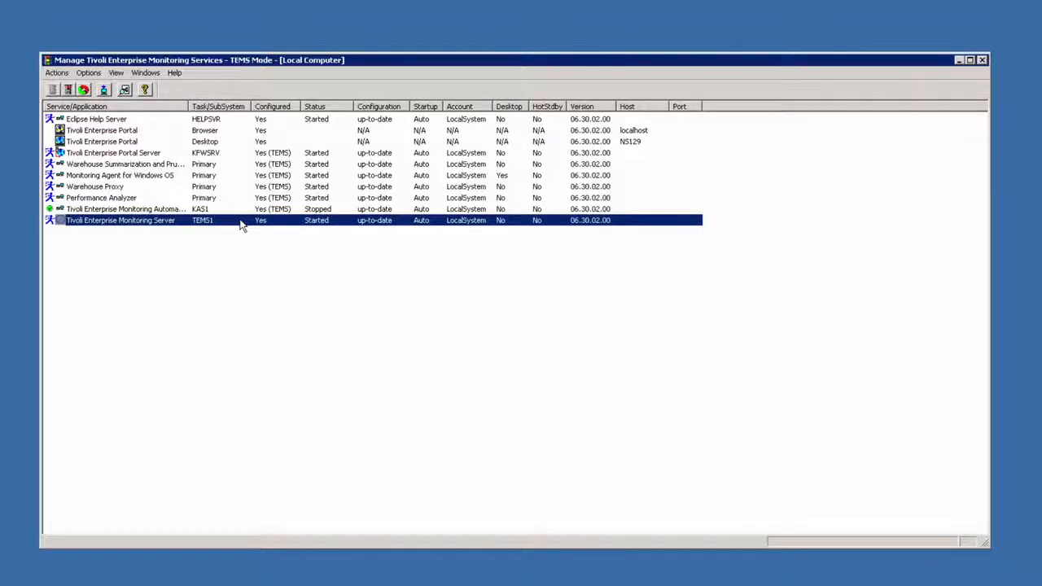
right_click(240, 225)
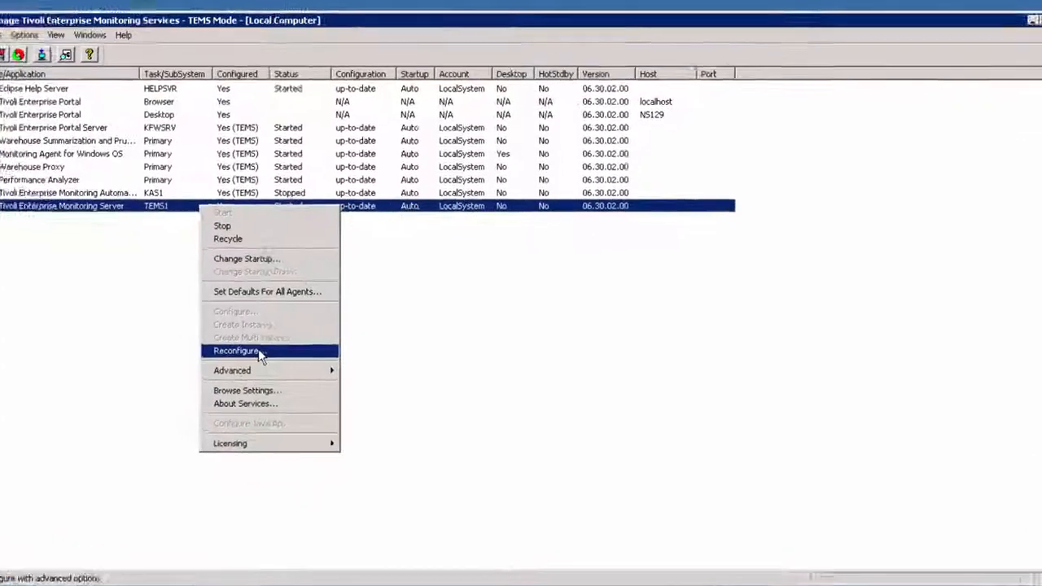
left_click(281, 345)
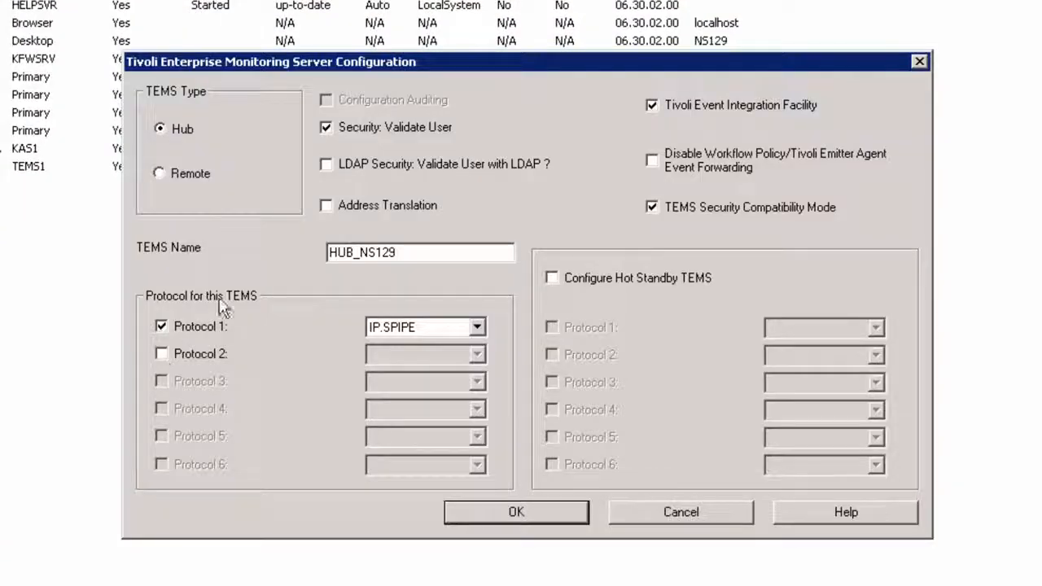
Accept the hub TEMS settings and the EIF probe location with port 9998, and restart the Tivoli Enterprise Monitoring Server.
left_click(513, 509)
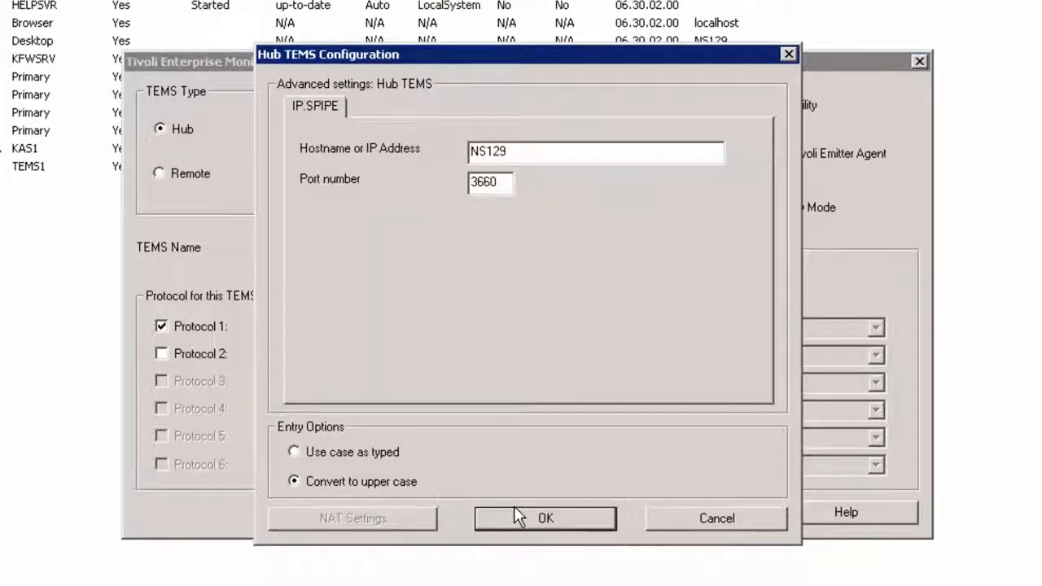
left_click(530, 516)
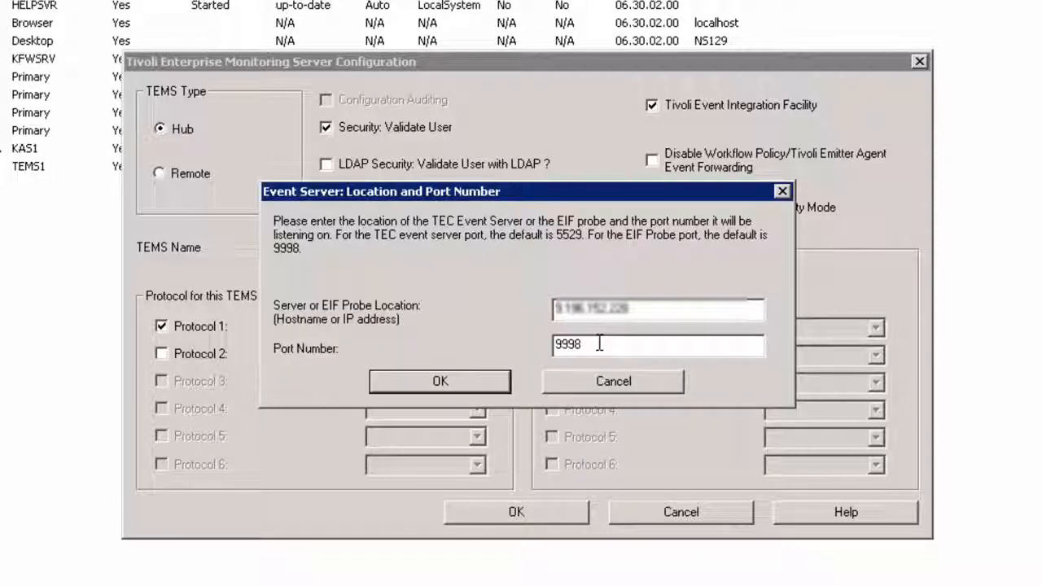
left_click(447, 382)
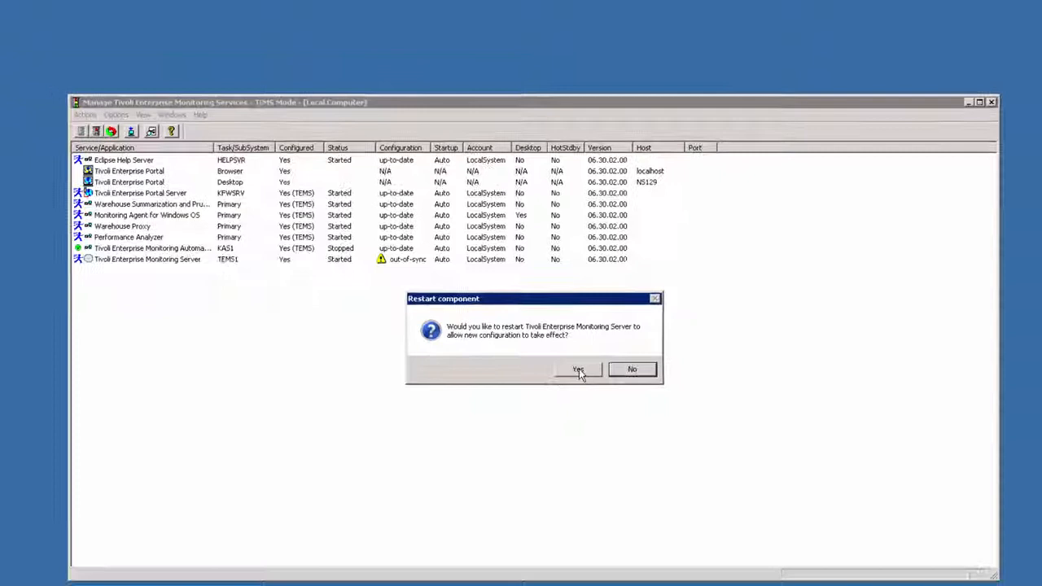
left_click(577, 370)
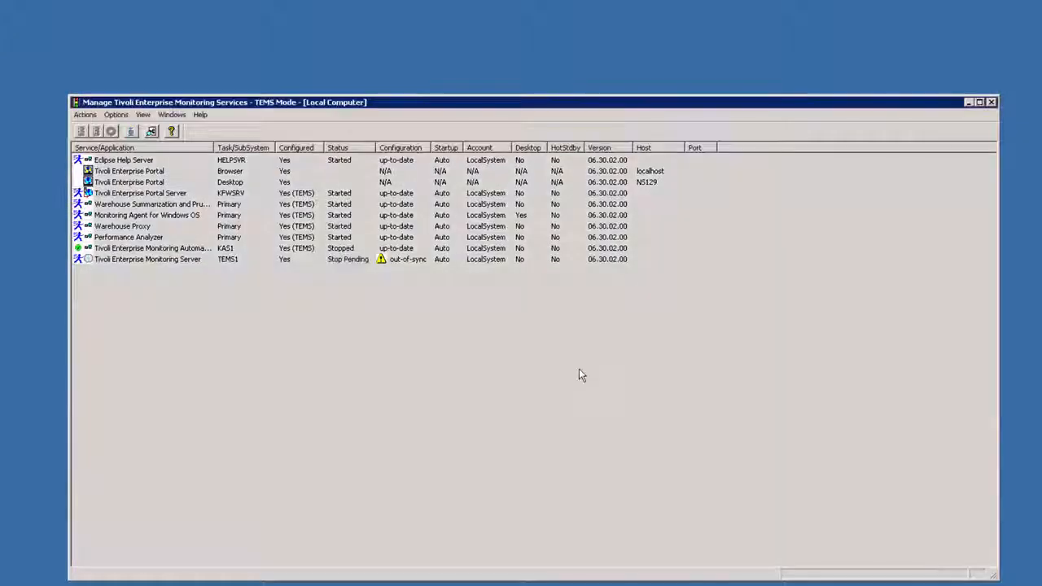